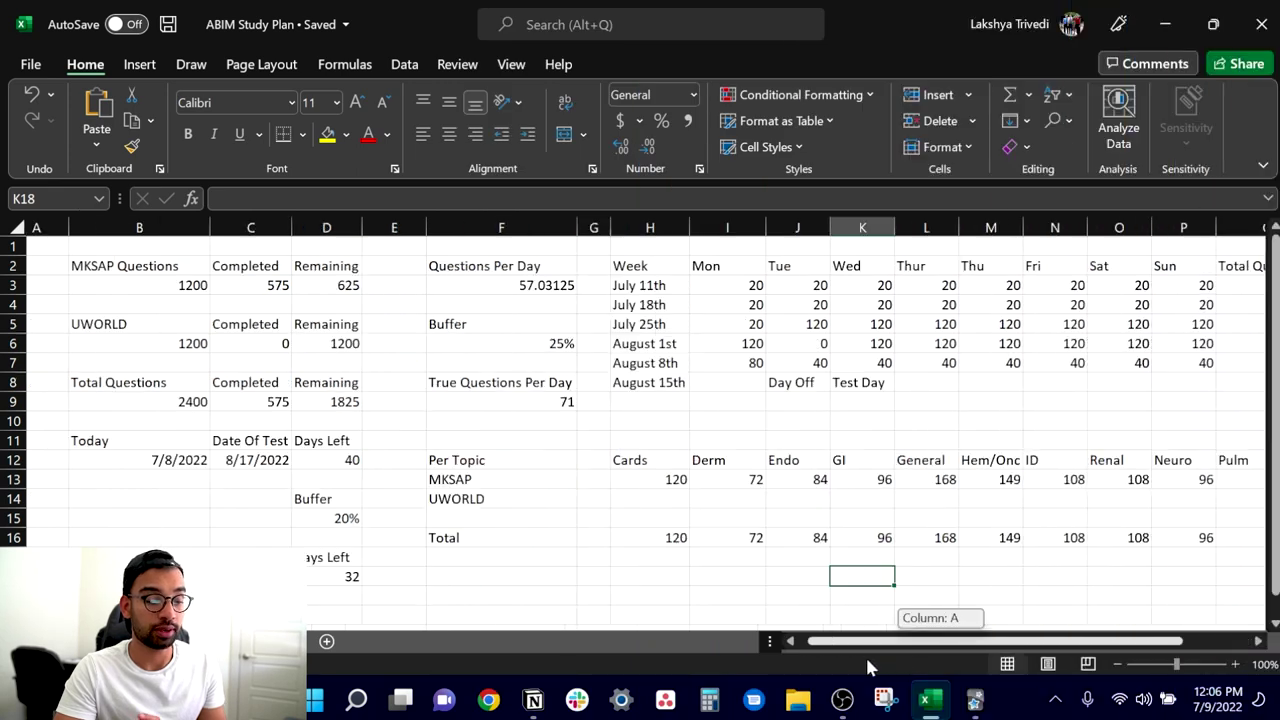
Review the Cards per-topic total, the MKSAP completed count of 575, and the remaining-questions formula.
{"action": "left_click_drag", "start_coordinate": [868, 668], "coordinate": [845, 651]}
{"action": "left_click", "coordinate": [692, 541]}
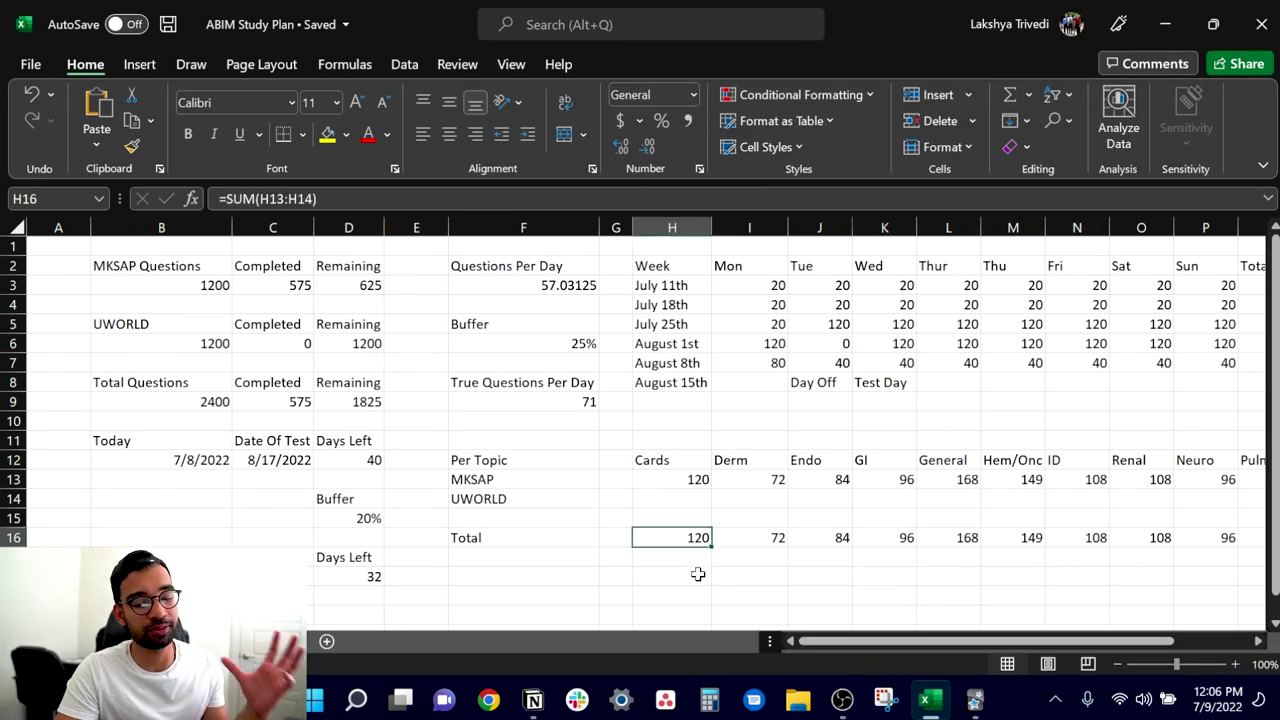
{"action": "left_click", "coordinate": [582, 424]}
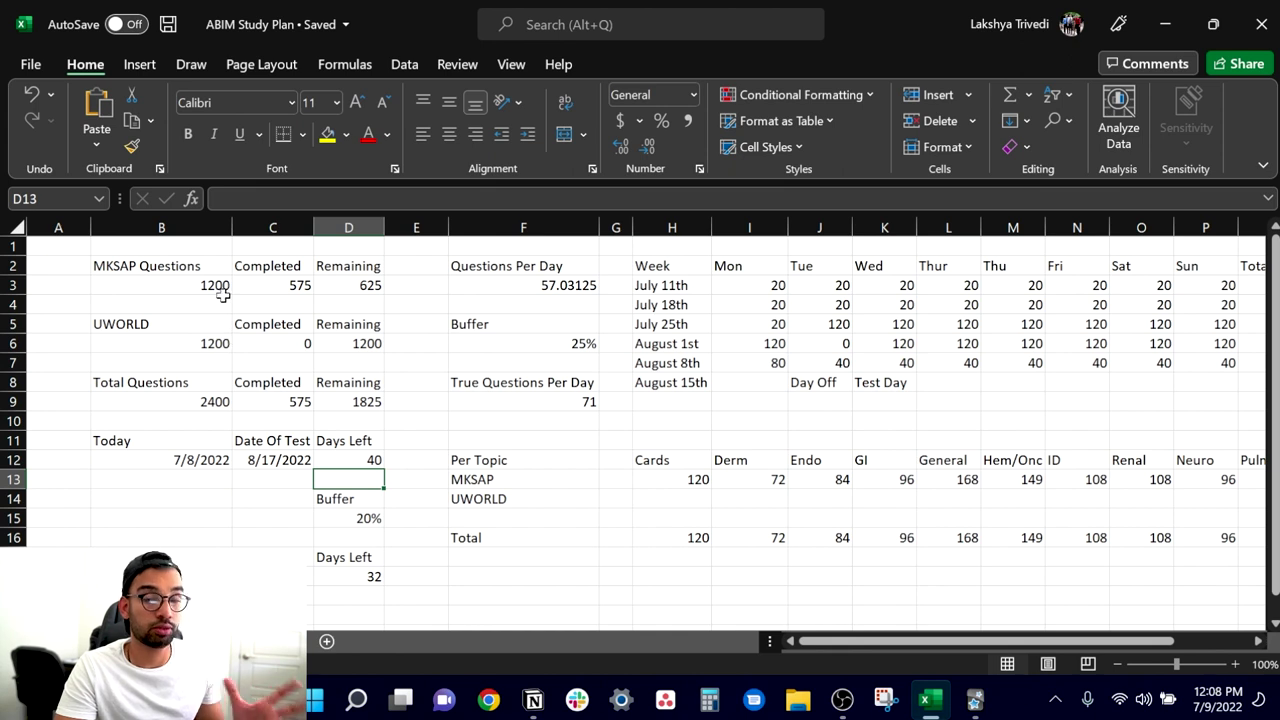
{"action": "left_click", "coordinate": [288, 290]}
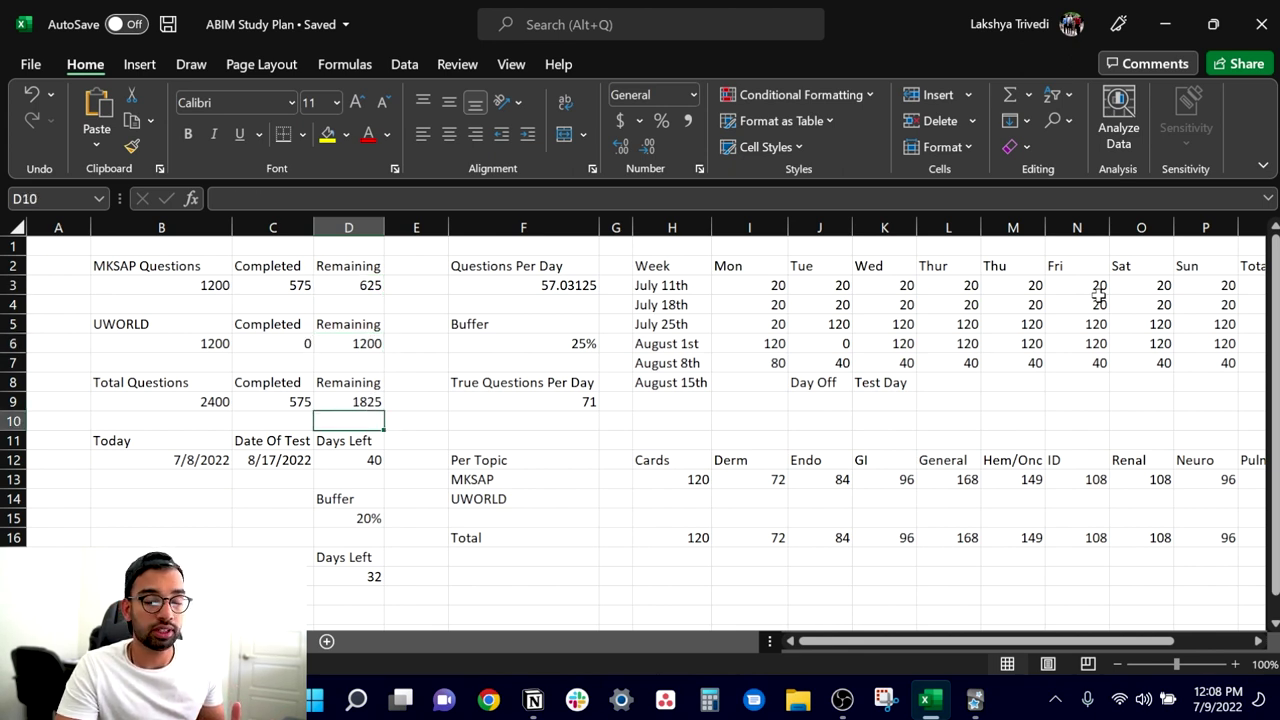
{"action": "left_click", "coordinate": [281, 286]}
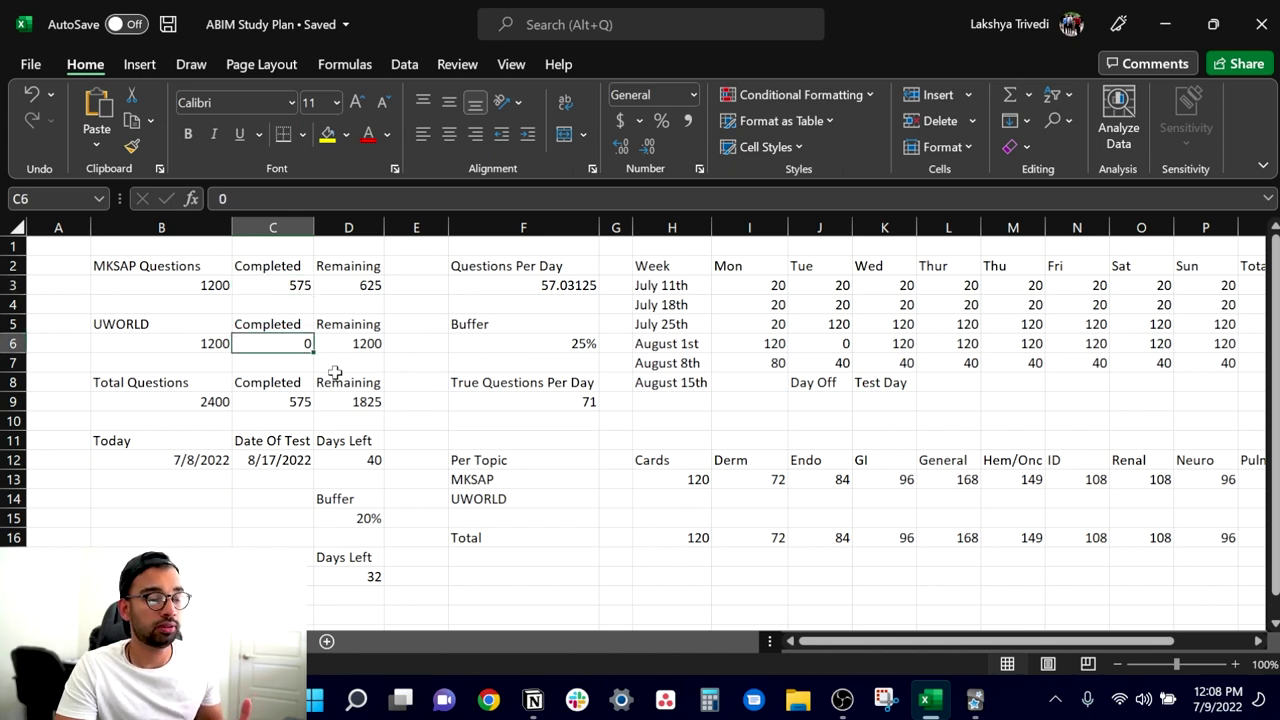
{"action": "left_click", "coordinate": [356, 403]}
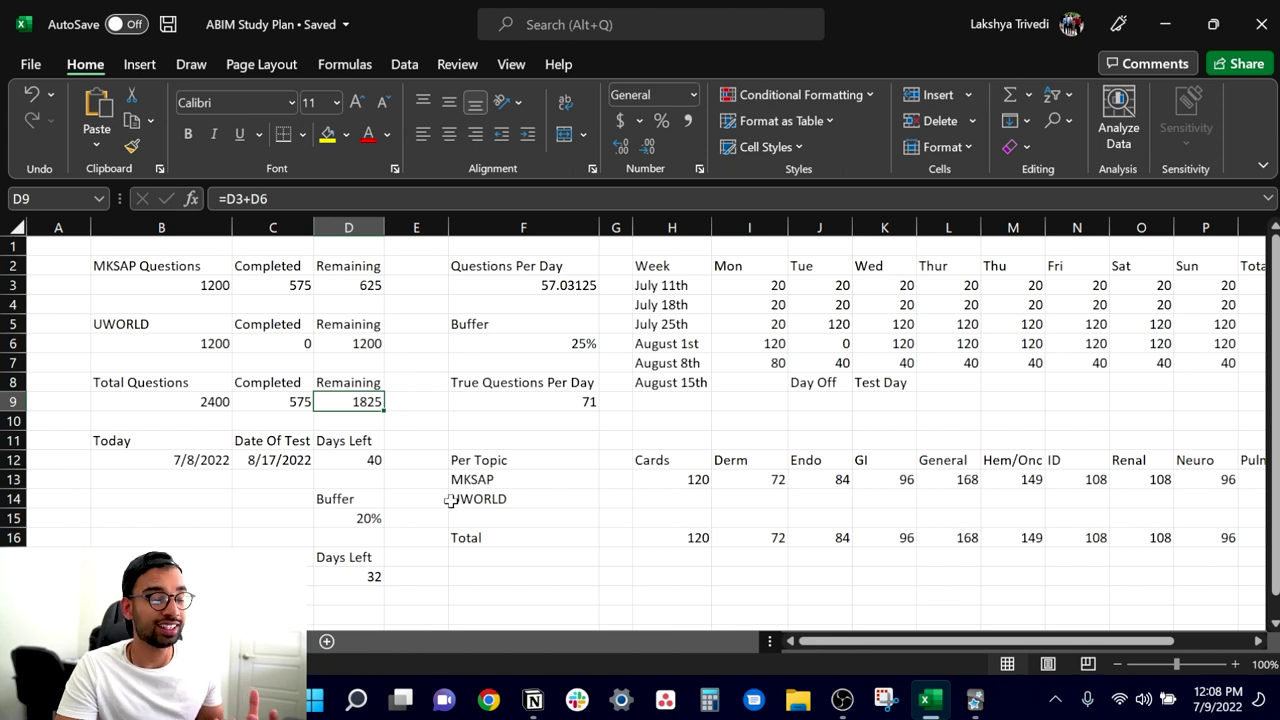
Inspect the today's date, Date Of Test, Days Left and 20%-buffered days-left formulas.
{"action": "left_click", "coordinate": [217, 462]}
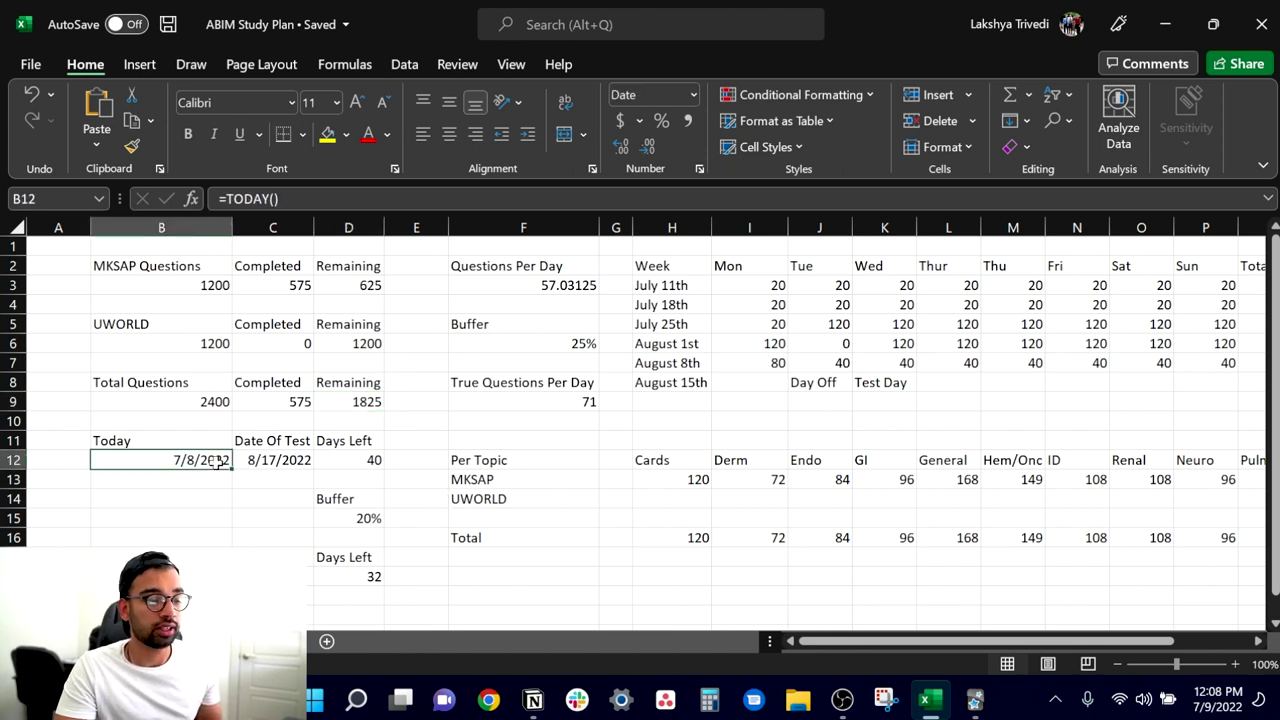
{"action": "left_click", "coordinate": [285, 462]}
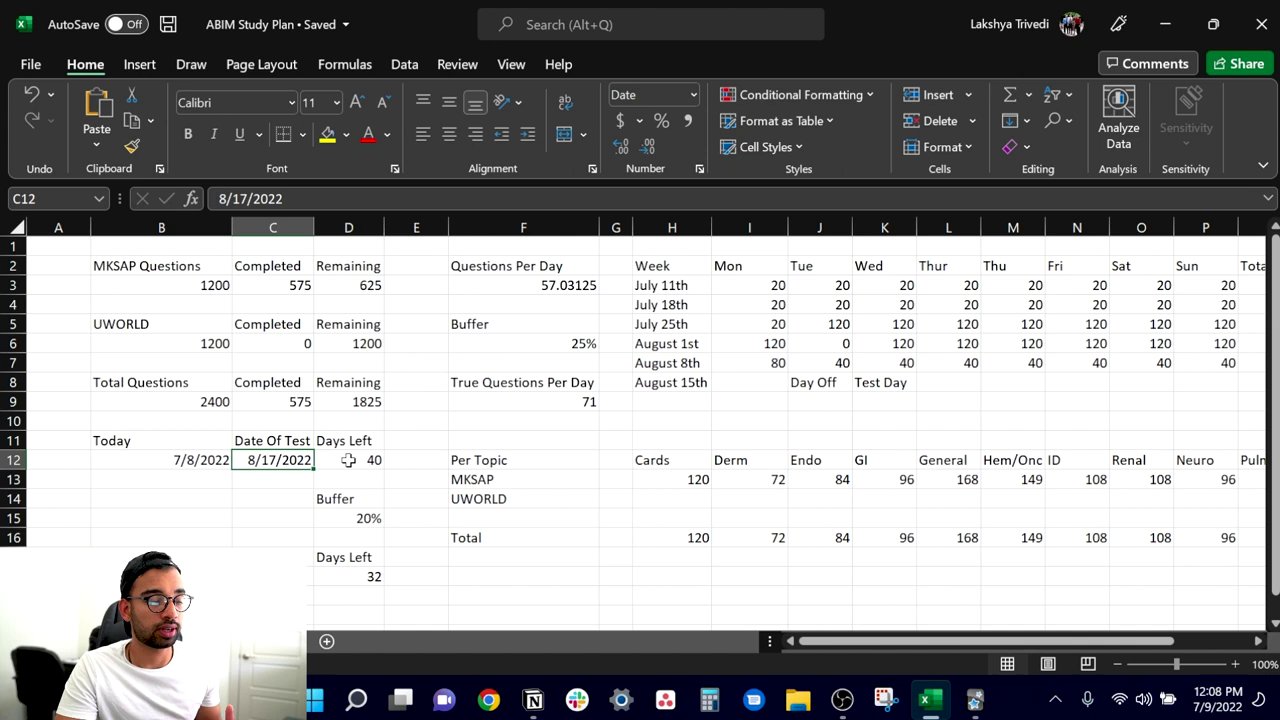
{"action": "left_click", "coordinate": [357, 462]}
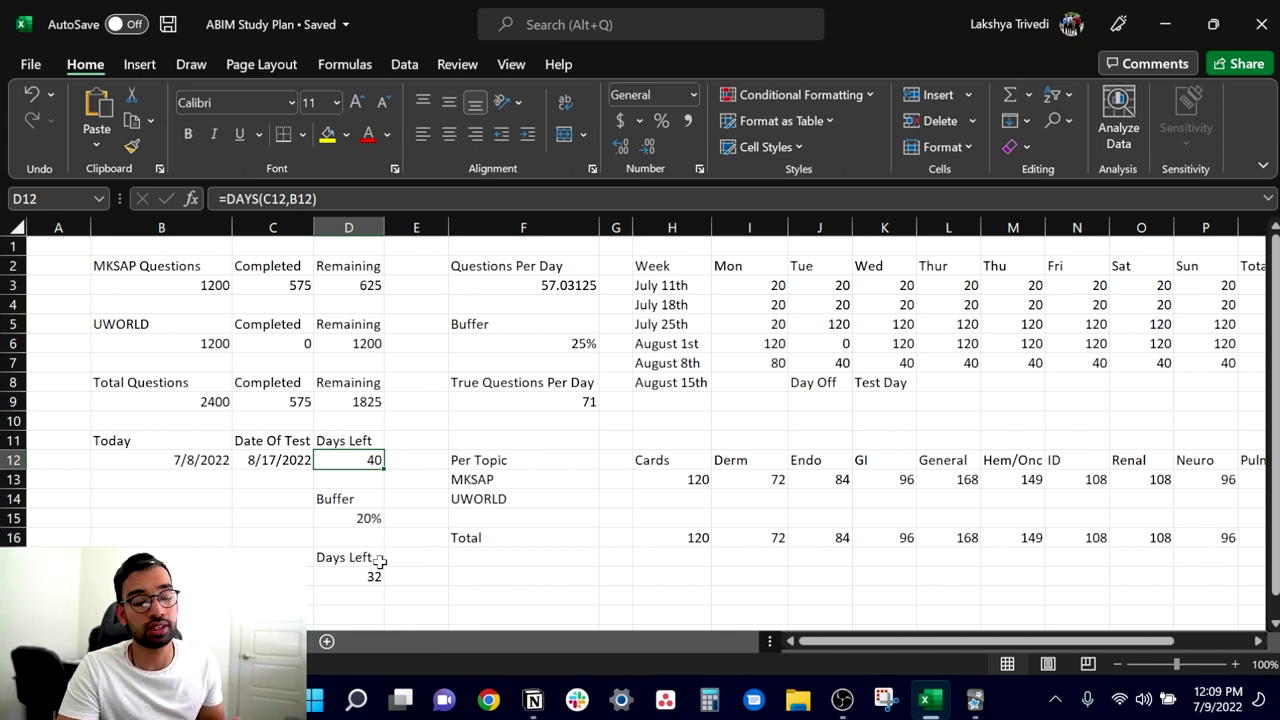
{"action": "left_click", "coordinate": [372, 572]}
{"action": "left_click", "coordinate": [368, 520]}
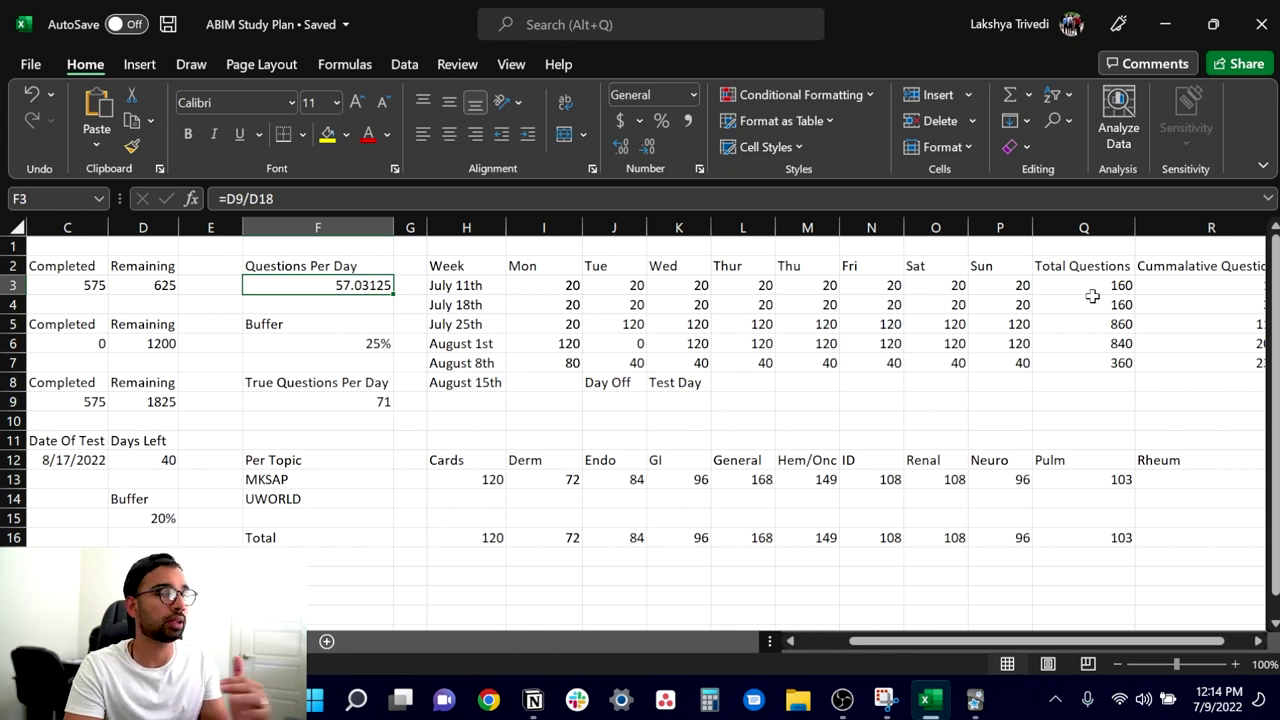
Check July 11's count and True Questions Per Day, then total the MKSAP per-topic counts and first week's daily counts.
{"action": "left_click", "coordinate": [563, 287]}
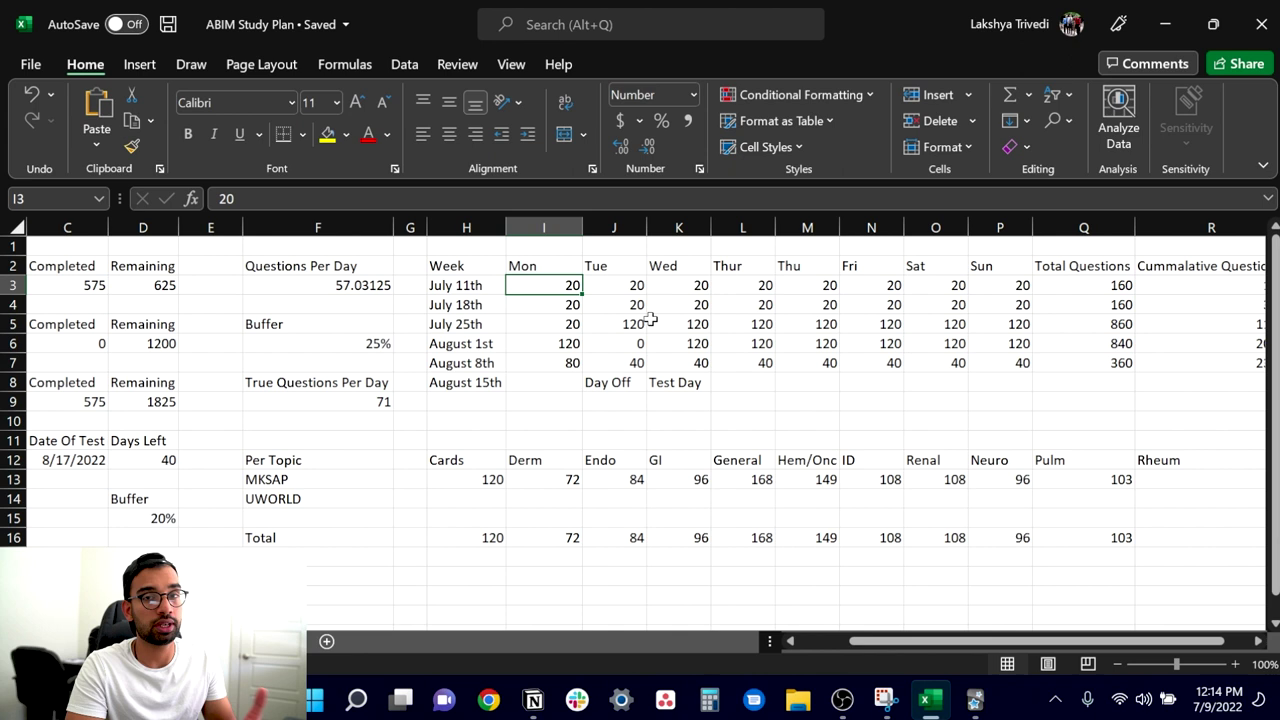
{"action": "left_click", "coordinate": [313, 404]}
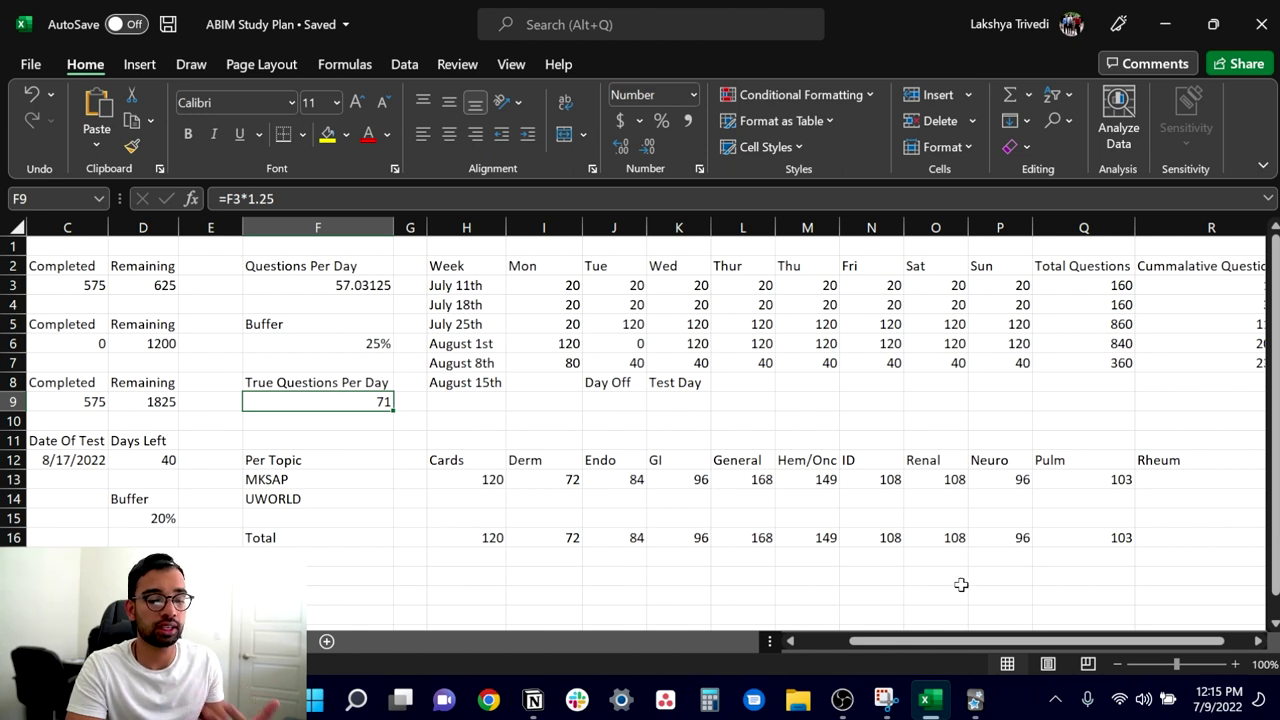
{"action": "left_click_drag", "start_coordinate": [878, 641], "coordinate": [905, 641]}
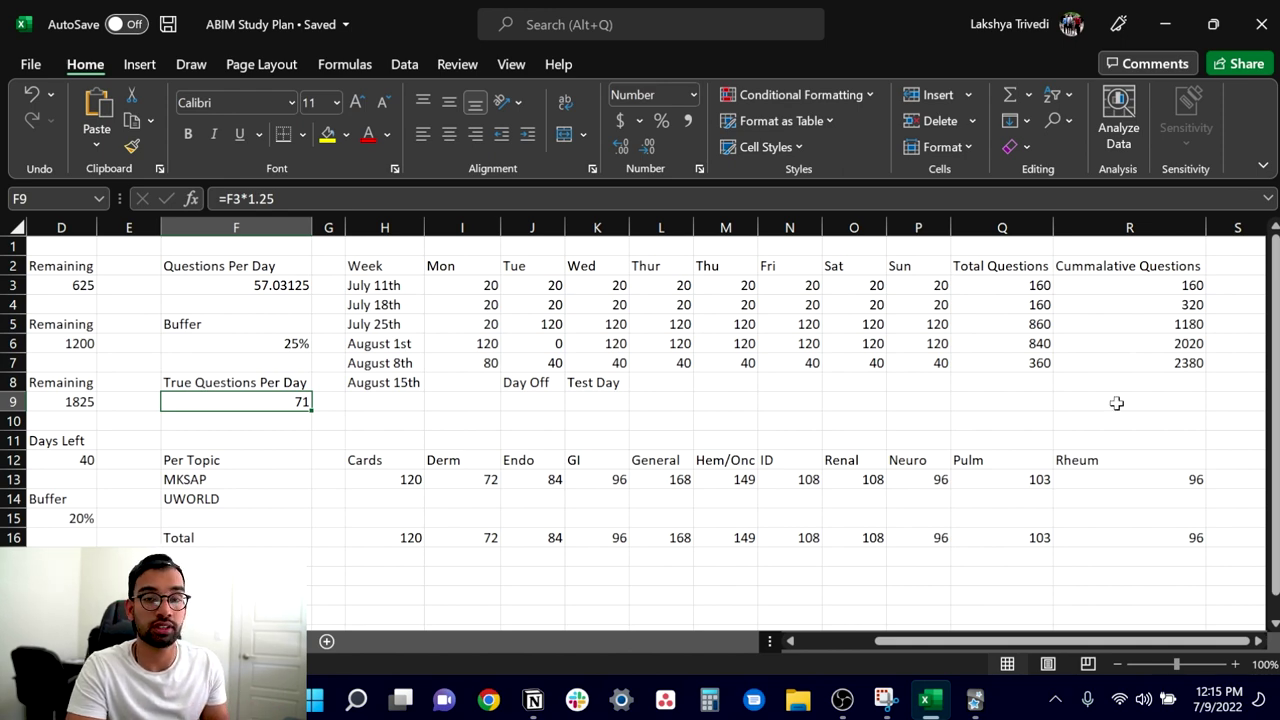
{"action": "mouse_move", "coordinate": [1040, 641]}
{"action": "left_mouse_down"}
{"action": "mouse_move", "coordinate": [992, 645]}
{"action": "mouse_move", "coordinate": [1040, 643]}
{"action": "left_mouse_up"}
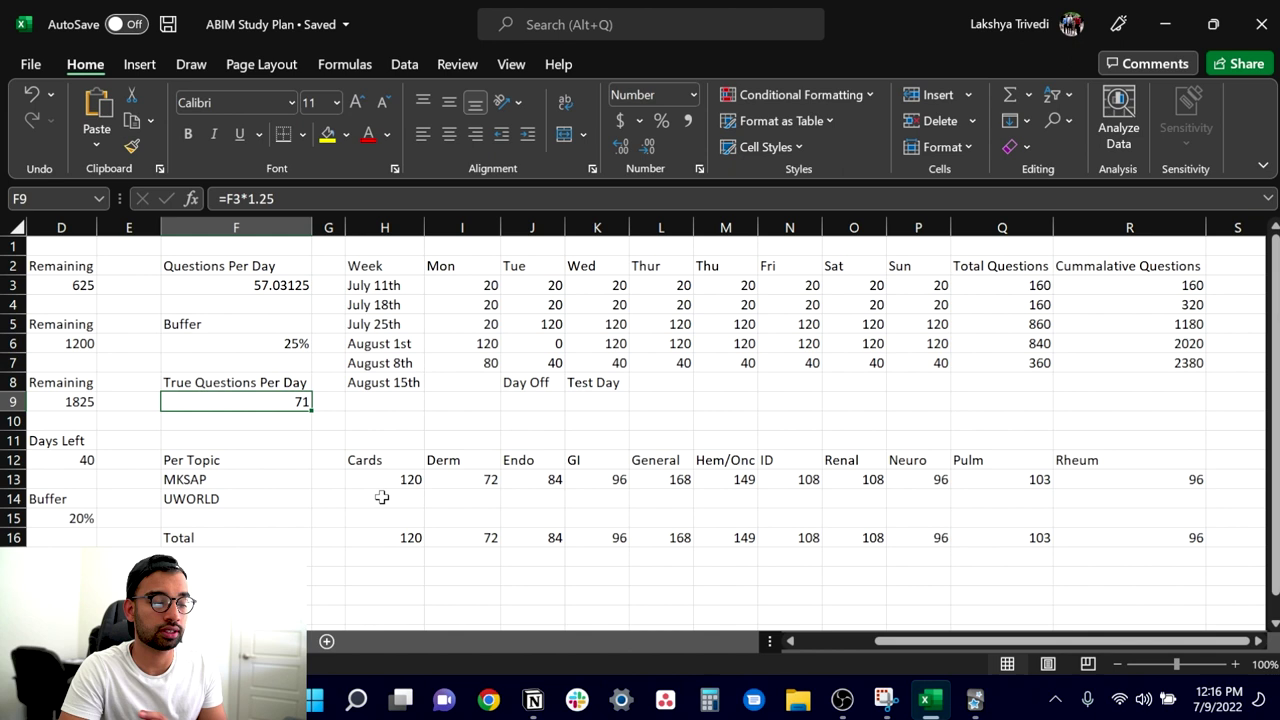
{"action": "left_click_drag", "start_coordinate": [406, 485], "coordinate": [1038, 485]}
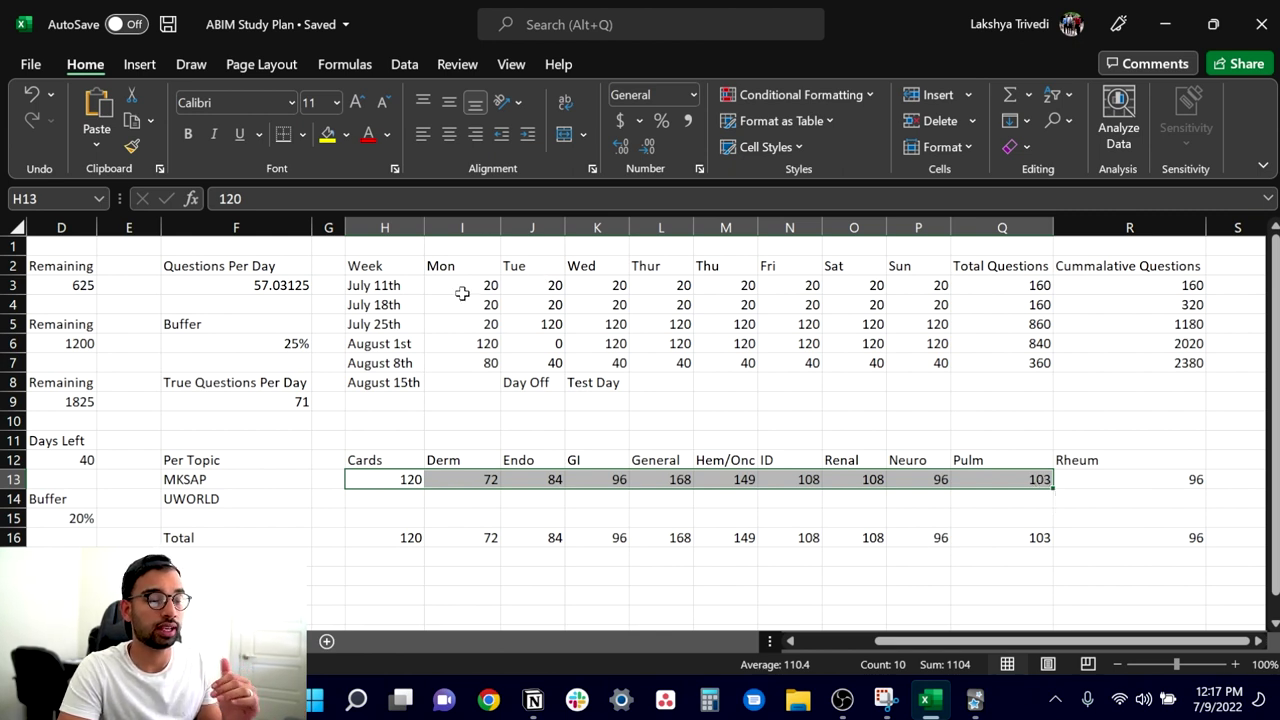
{"action": "left_click_drag", "start_coordinate": [462, 293], "coordinate": [745, 287]}
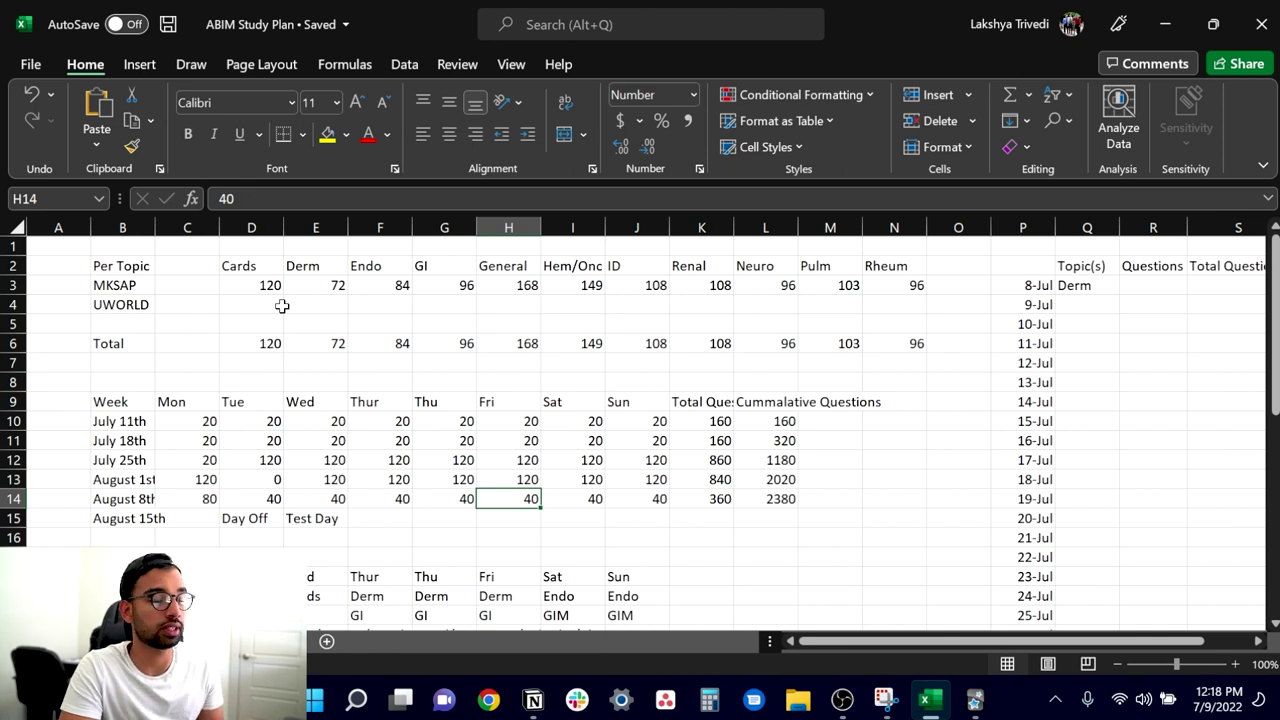
{"action": "scroll", "coordinate": [282, 306], "scroll_direction": "down", "scroll_amount": 2}
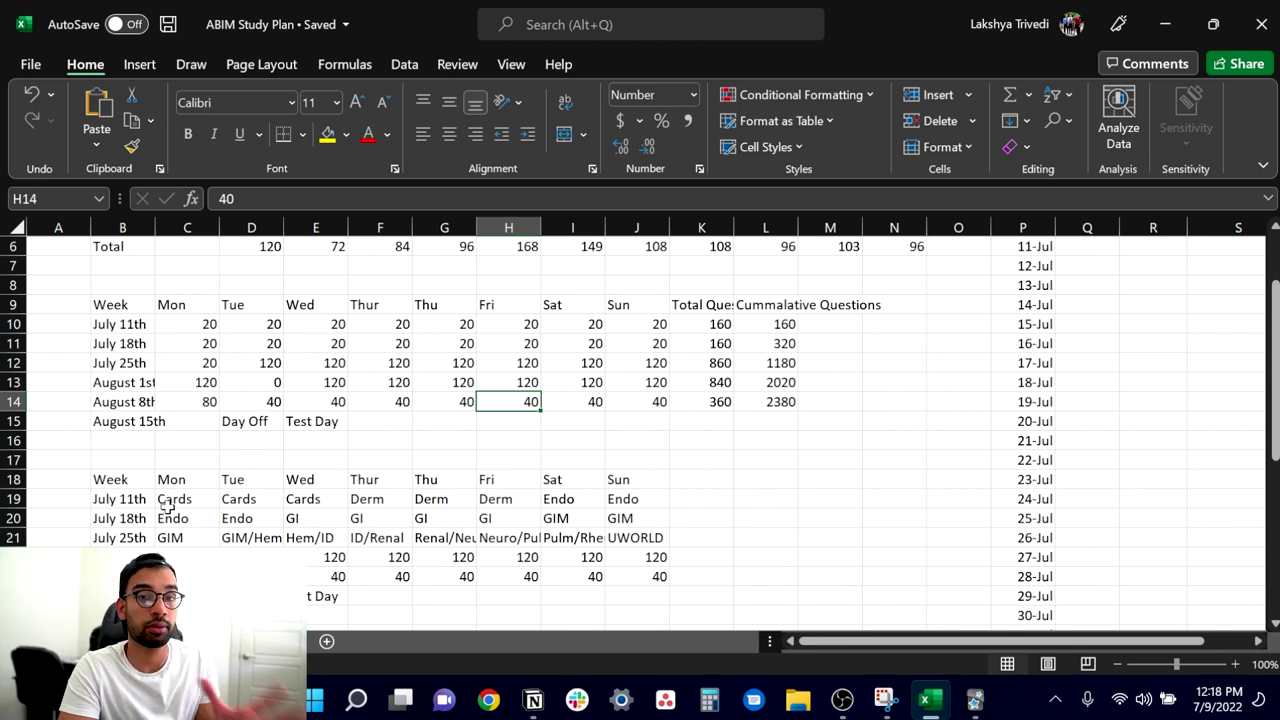
{"action": "left_click_drag", "start_coordinate": [171, 497], "coordinate": [306, 491]}
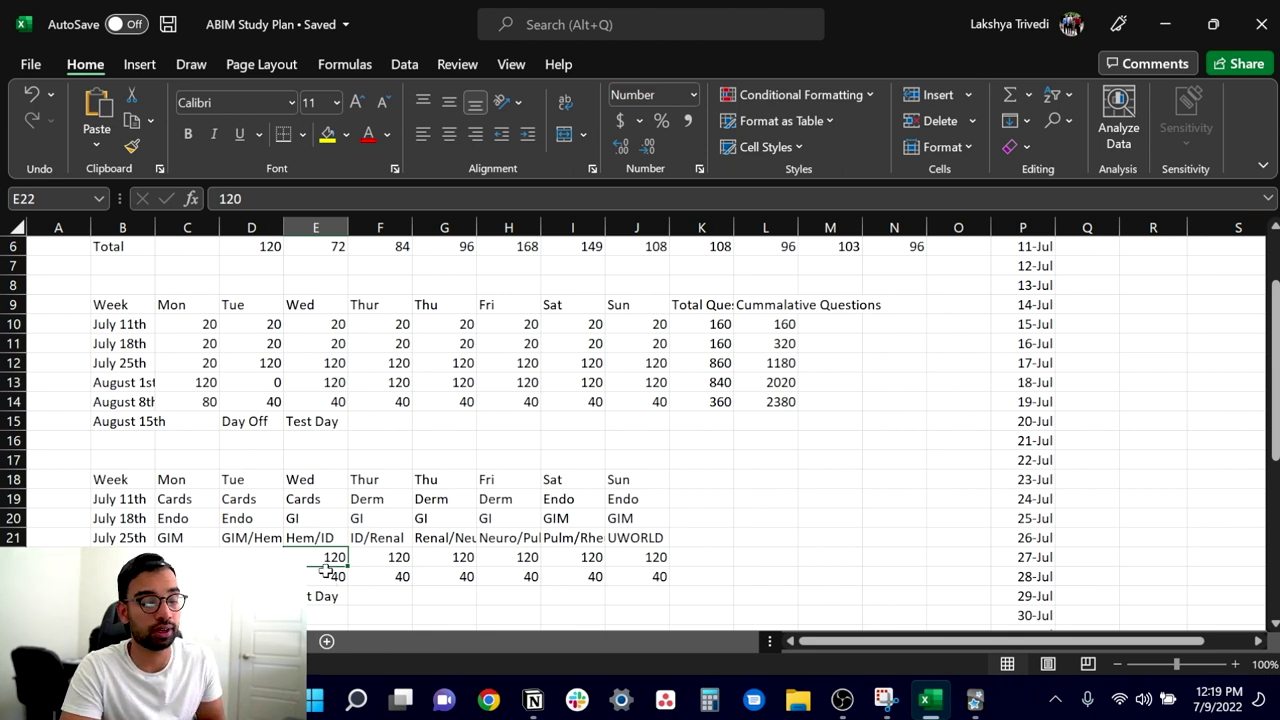
{"action": "scroll", "coordinate": [480, 500], "scroll_direction": "down", "scroll_amount": 2}
{"action": "left_click", "coordinate": [645, 441]}
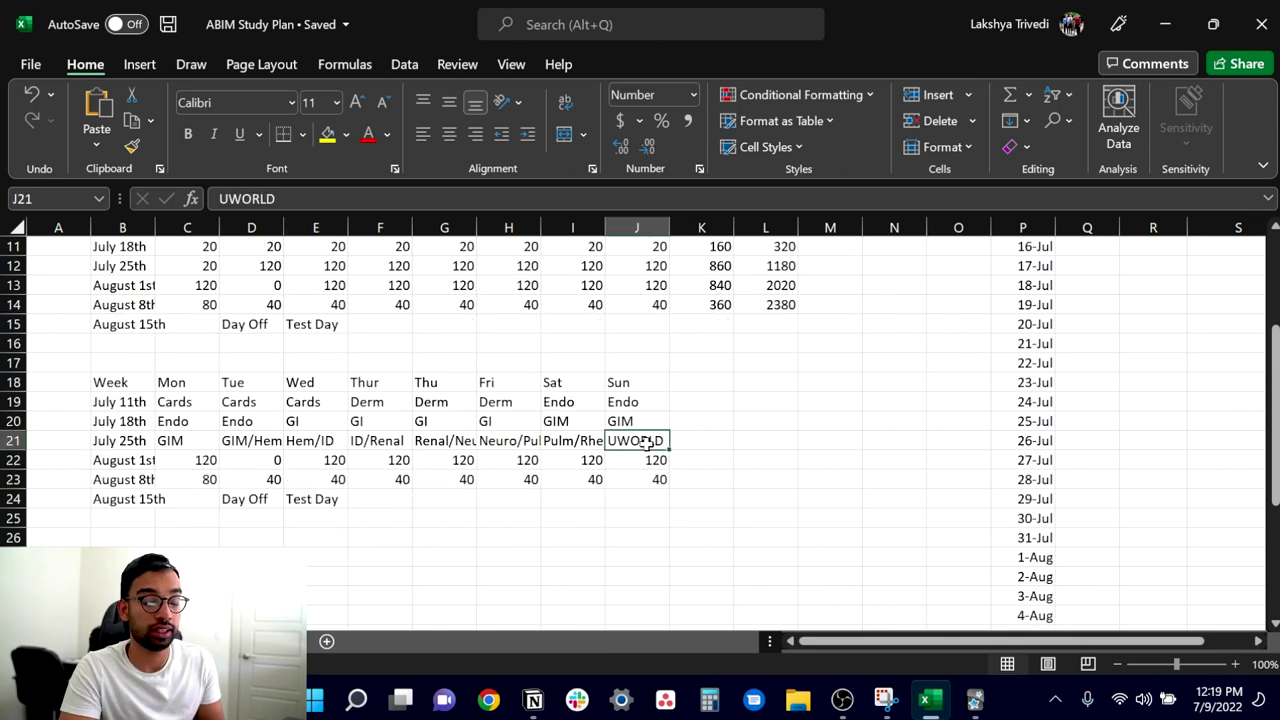
{"action": "left_click", "coordinate": [276, 458]}
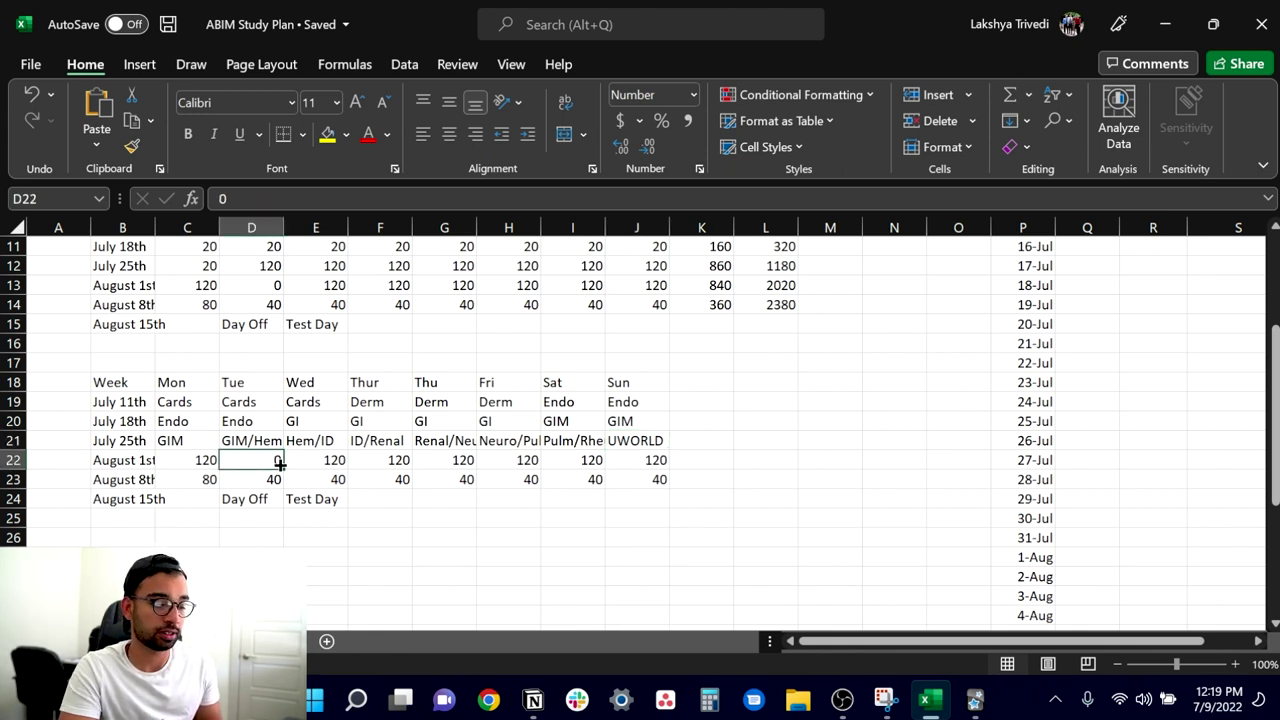
{"action": "left_click", "coordinate": [333, 500]}
{"action": "scroll", "coordinate": [754, 488], "scroll_direction": "up", "scroll_amount": 3}
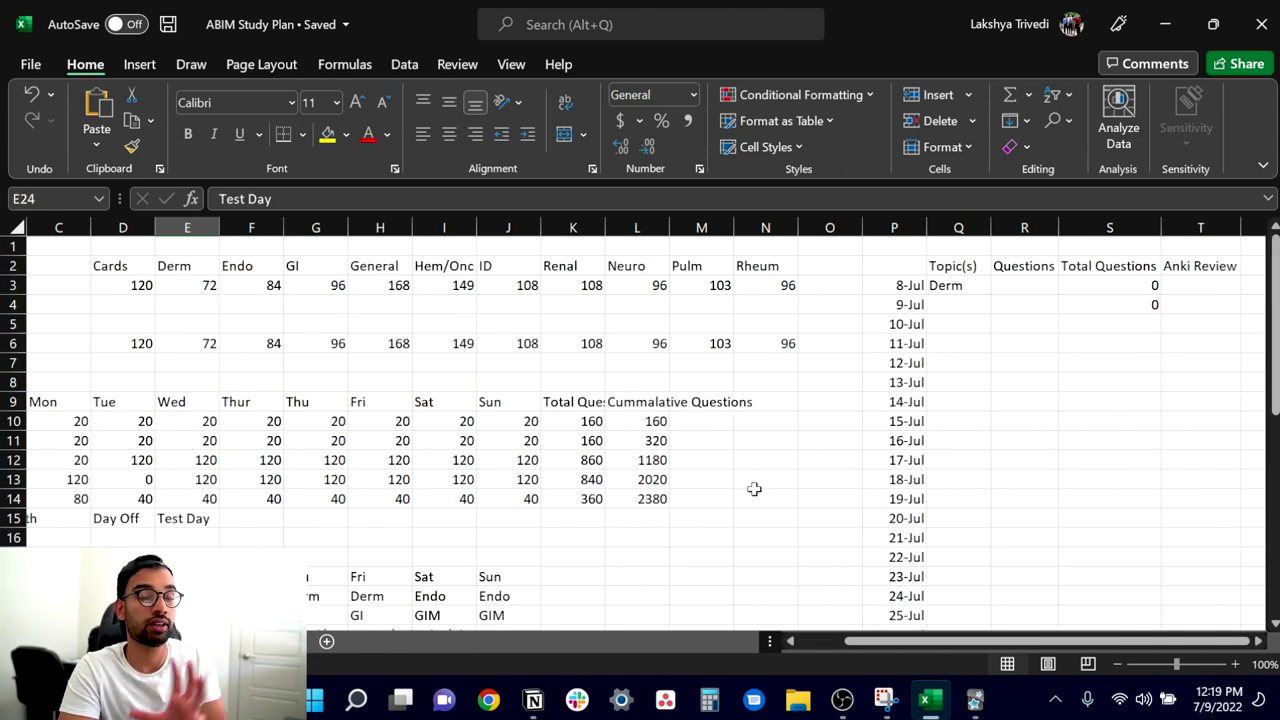
{"action": "left_click_drag", "start_coordinate": [900, 286], "coordinate": [900, 322]}
{"action": "left_click", "coordinate": [1026, 401]}
{"action": "scroll", "coordinate": [1024, 401], "scroll_direction": "down", "scroll_amount": 2}
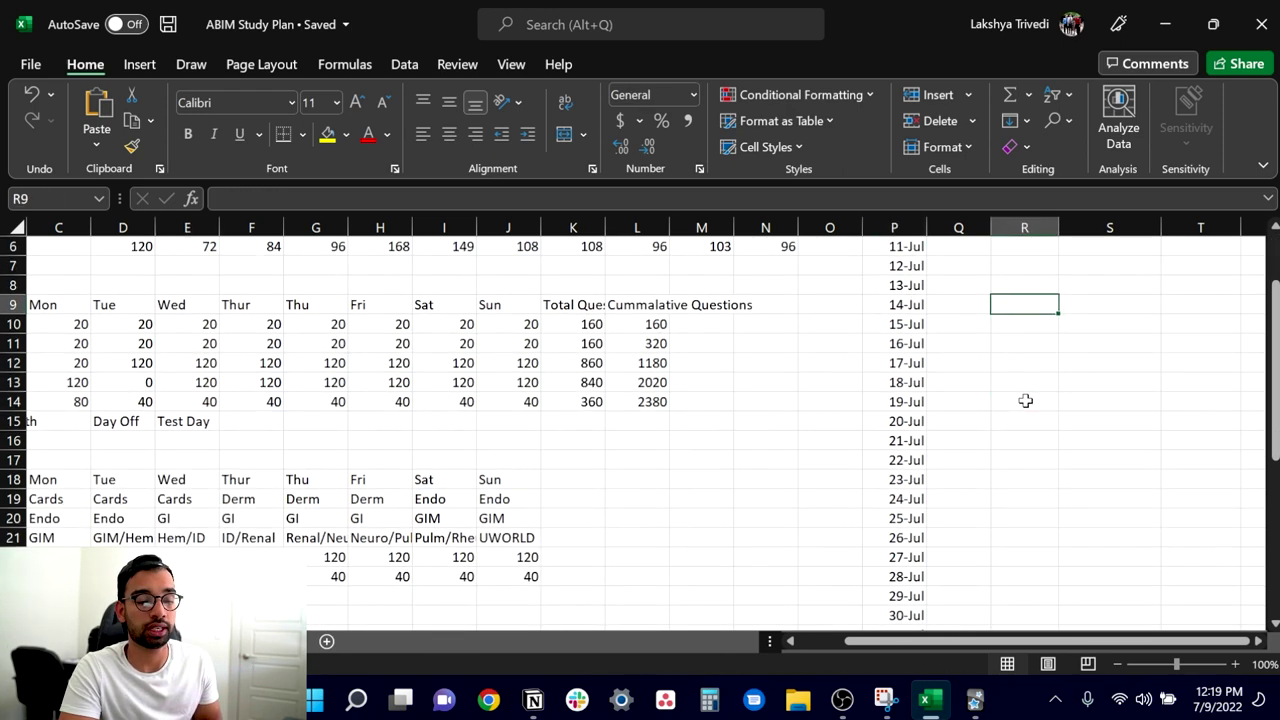
{"action": "scroll", "coordinate": [1024, 401], "scroll_direction": "up", "scroll_amount": 2}
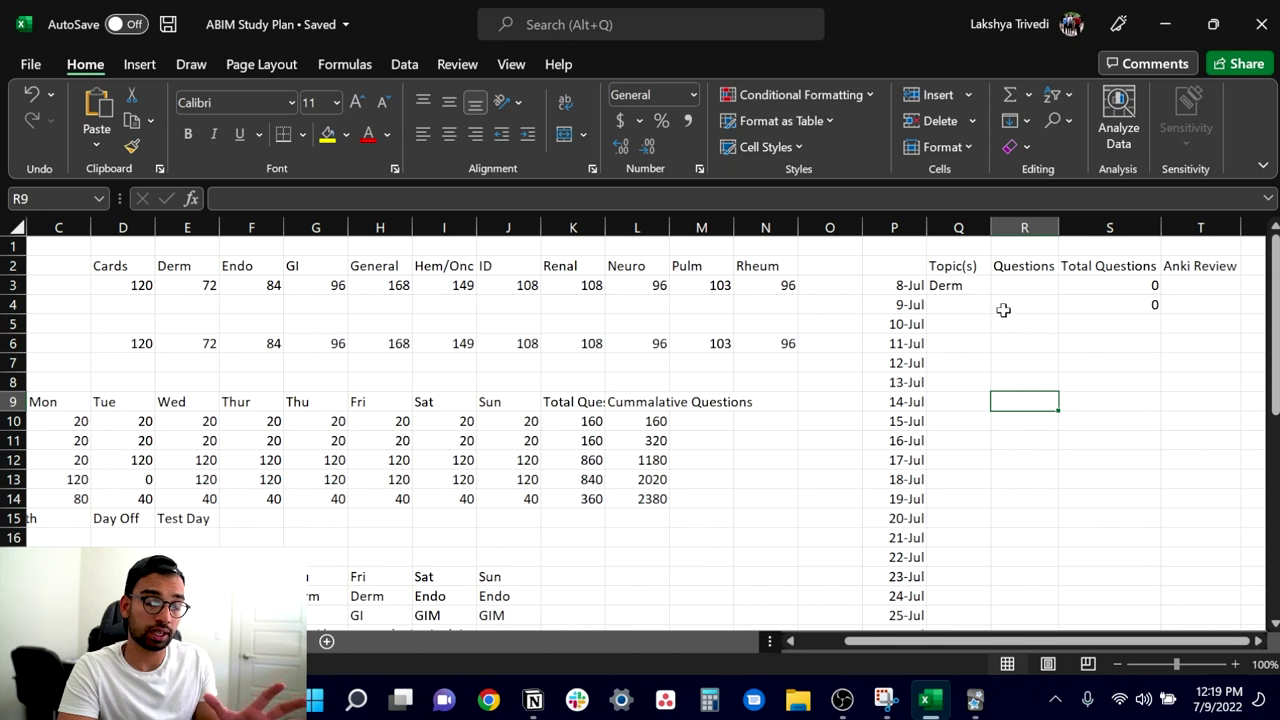
{"action": "left_click", "coordinate": [1033, 287]}
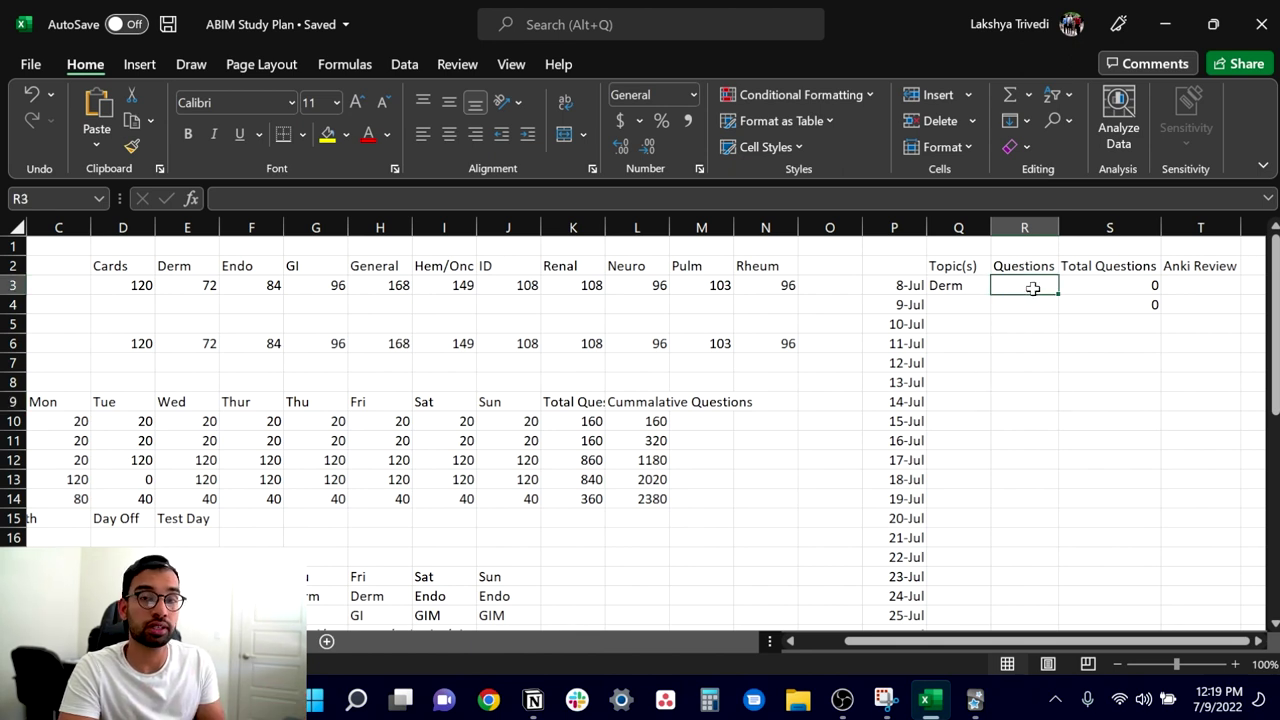
{"action": "left_click", "coordinate": [1109, 287]}
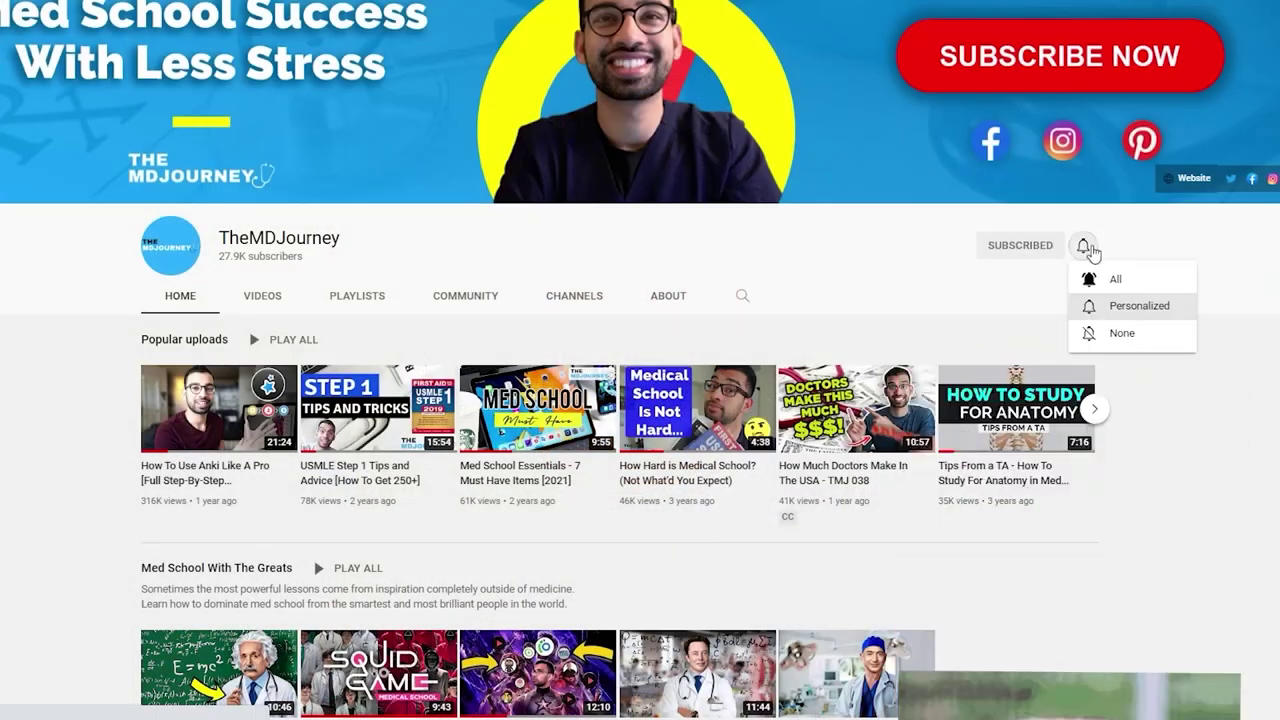
Set TheMDJourney channel's notification bell to All.
{"action": "left_click", "coordinate": [1114, 279]}
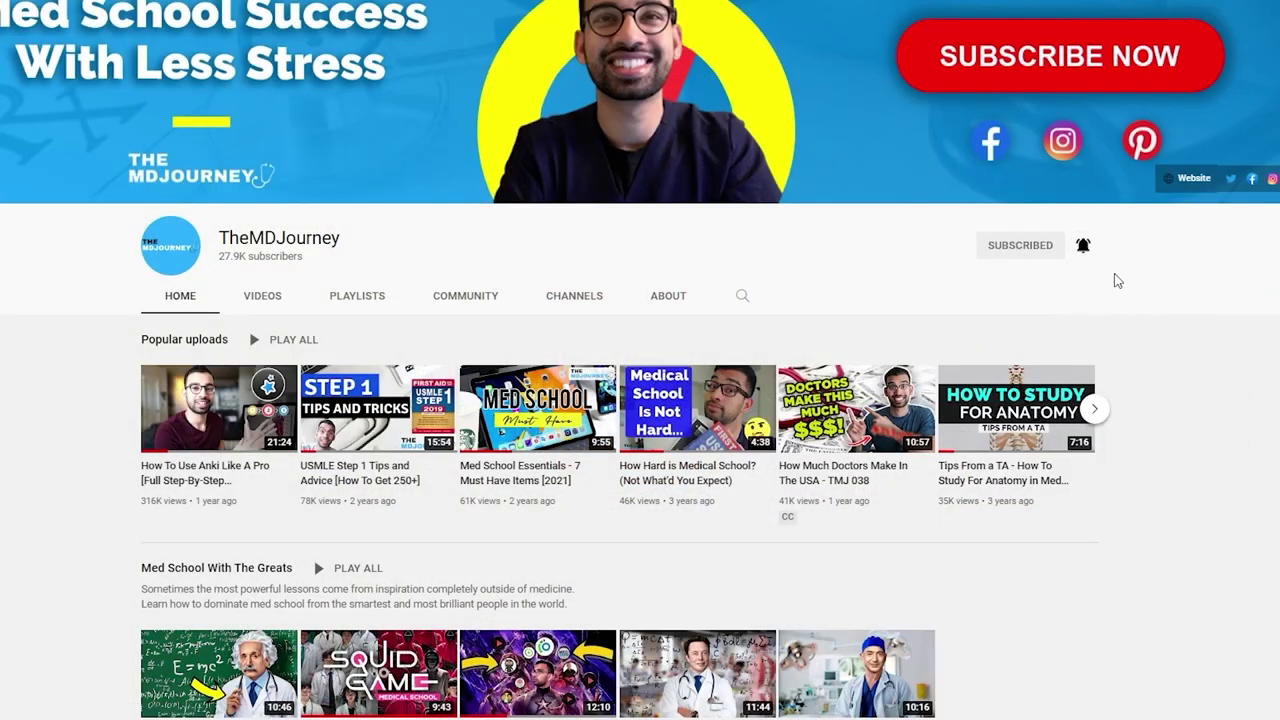